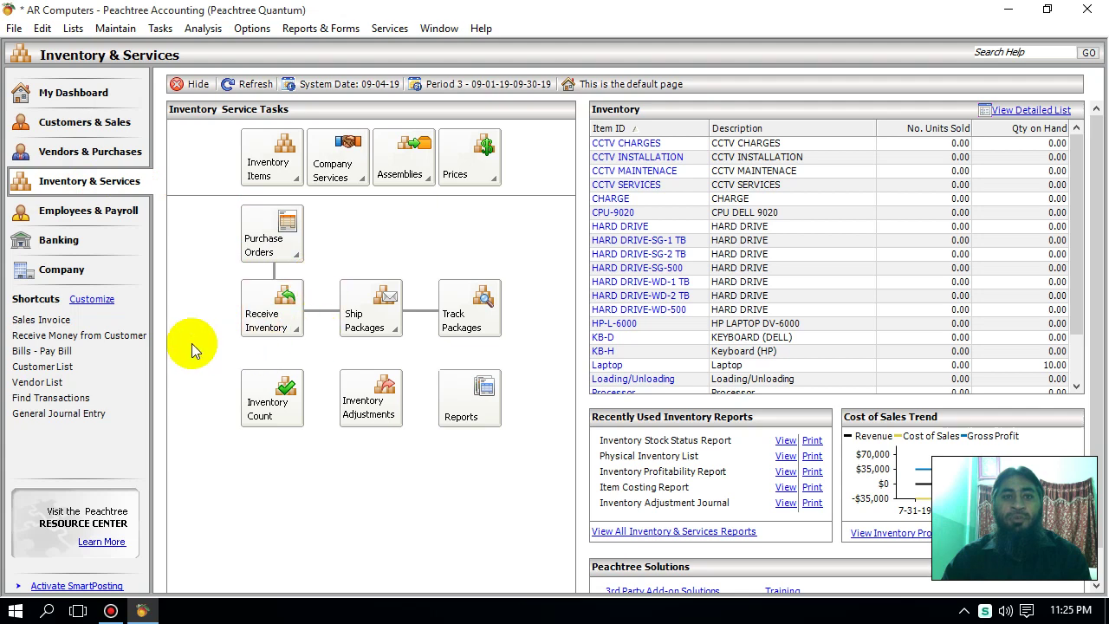
pyautogui.click(292, 338)
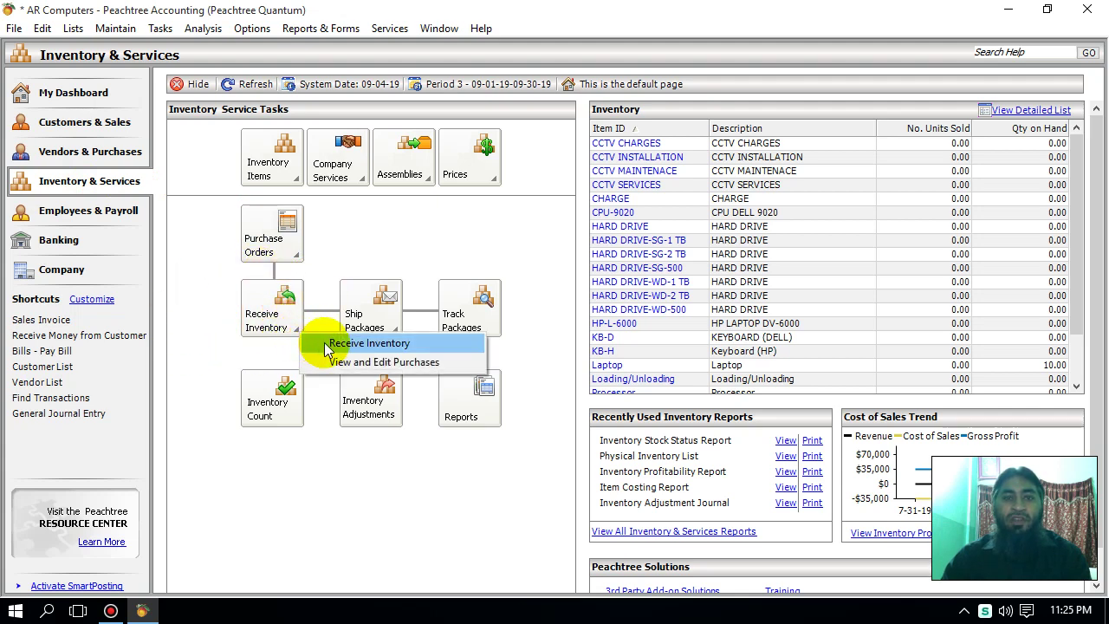
pyautogui.click(328, 346)
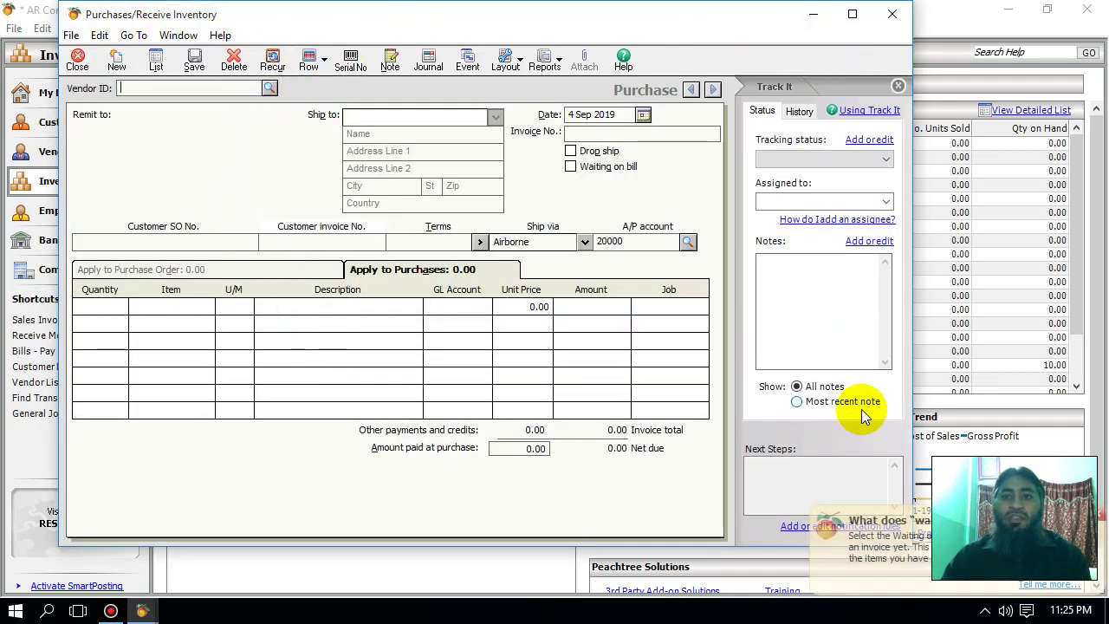
pyautogui.click(894, 21)
# Start a new vendor bill from Vendors & Purchases for NH COMPUTER with invoice number 1
pyautogui.click(96, 152)
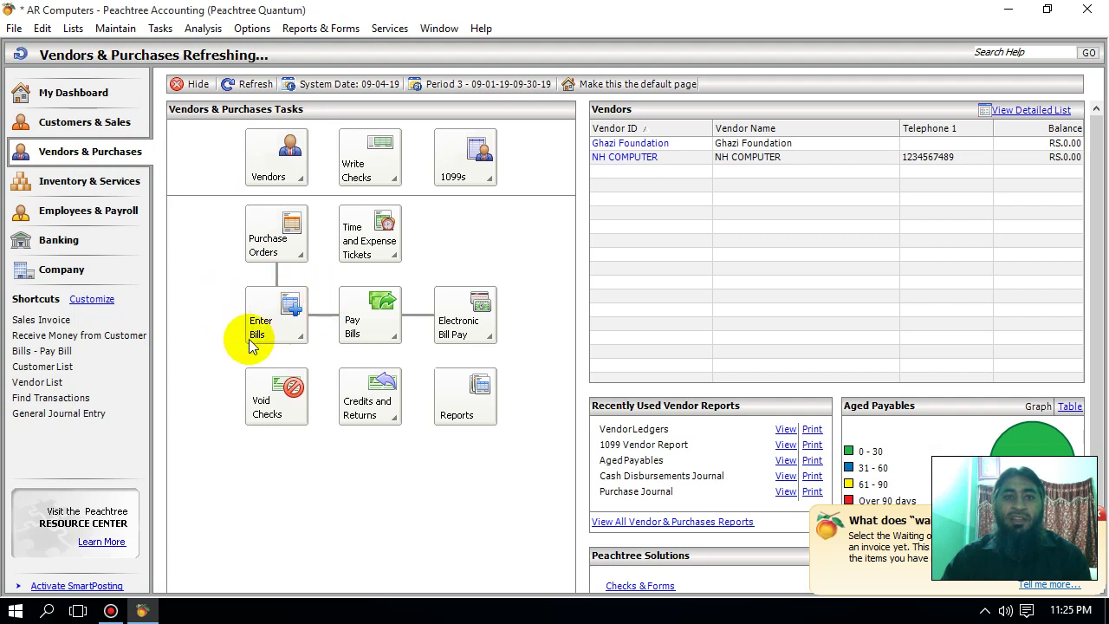
pyautogui.click(293, 306)
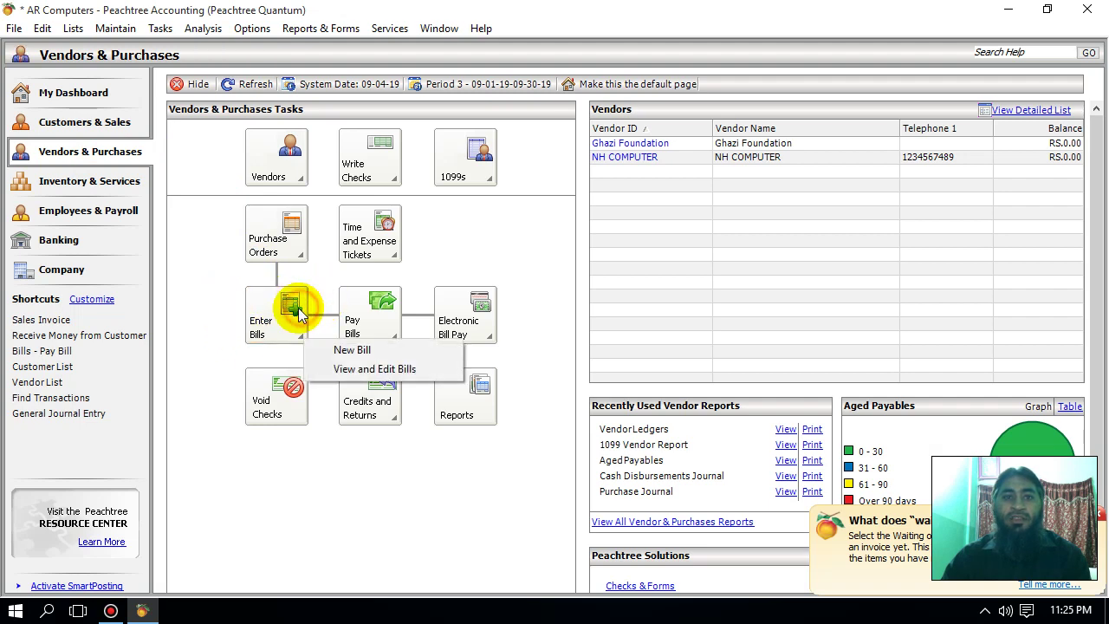
pyautogui.click(342, 350)
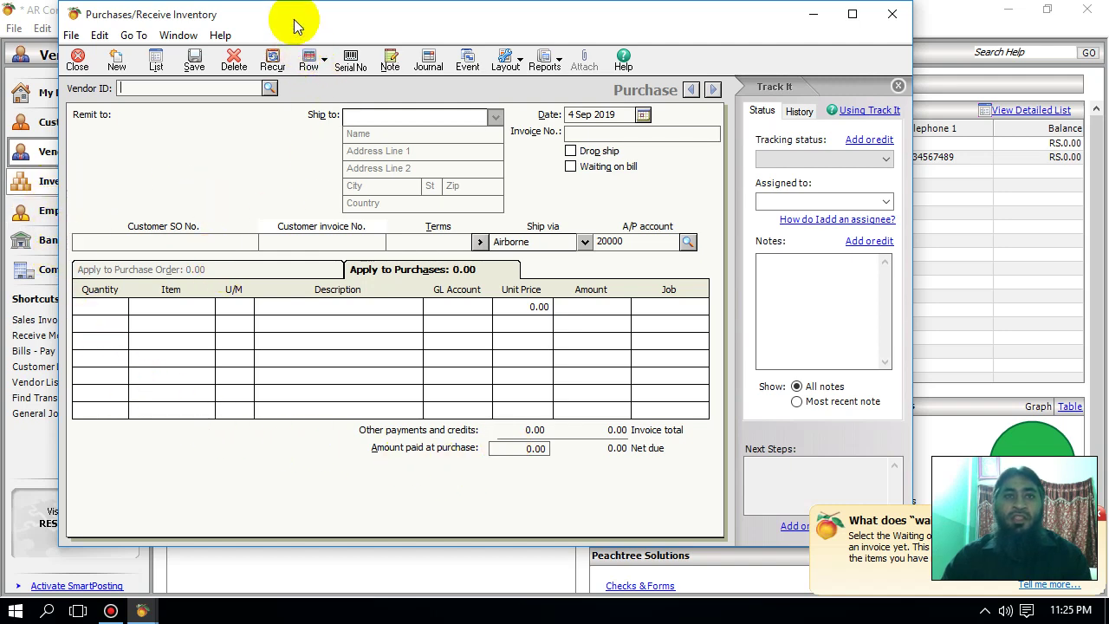
pyautogui.moveTo(292, 22); pyautogui.dragTo(329, 22)
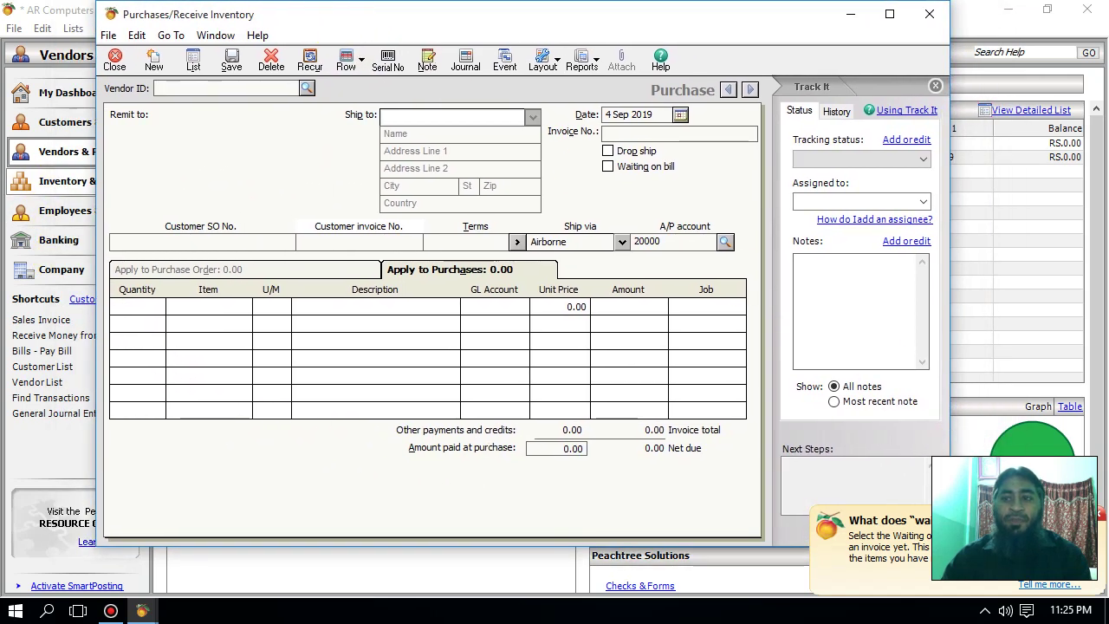
pyautogui.click(306, 88)
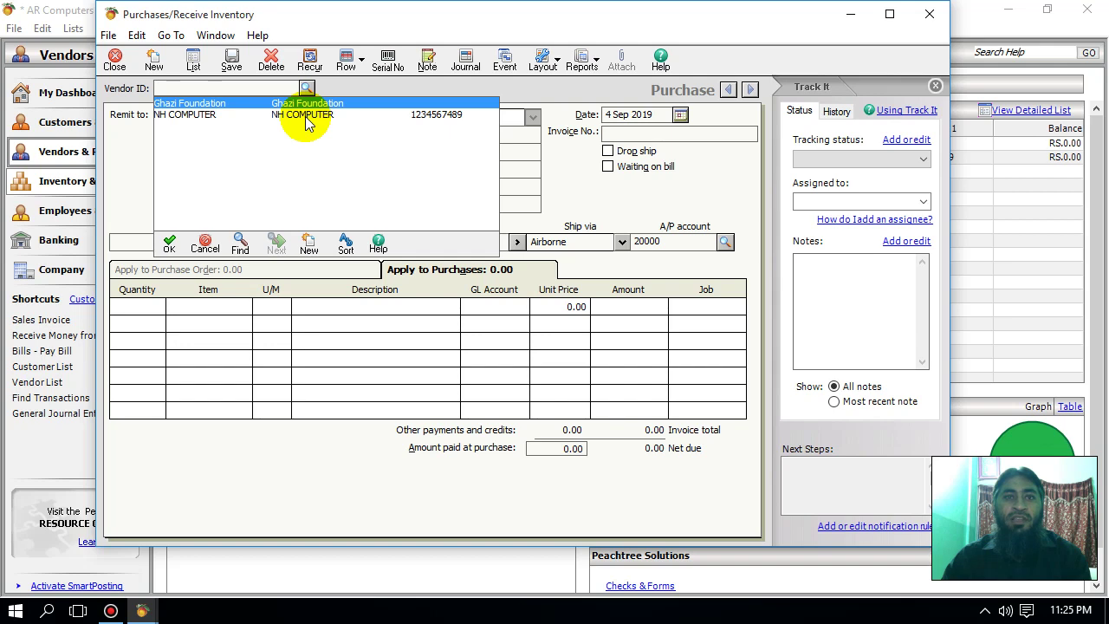
pyautogui.click(305, 115)
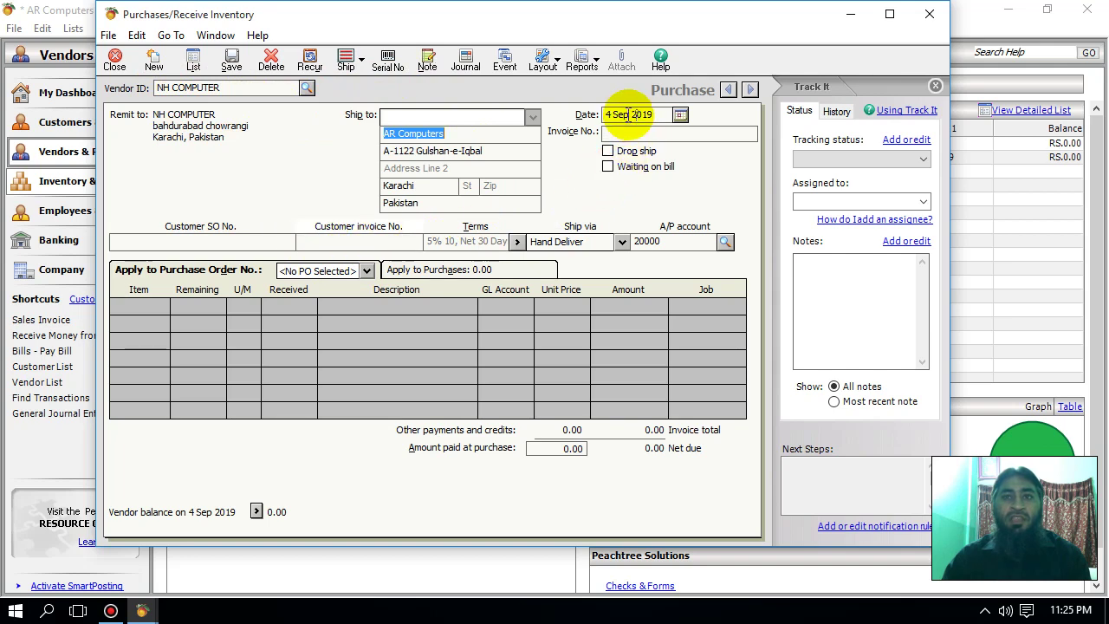
pyautogui.click(648, 134)
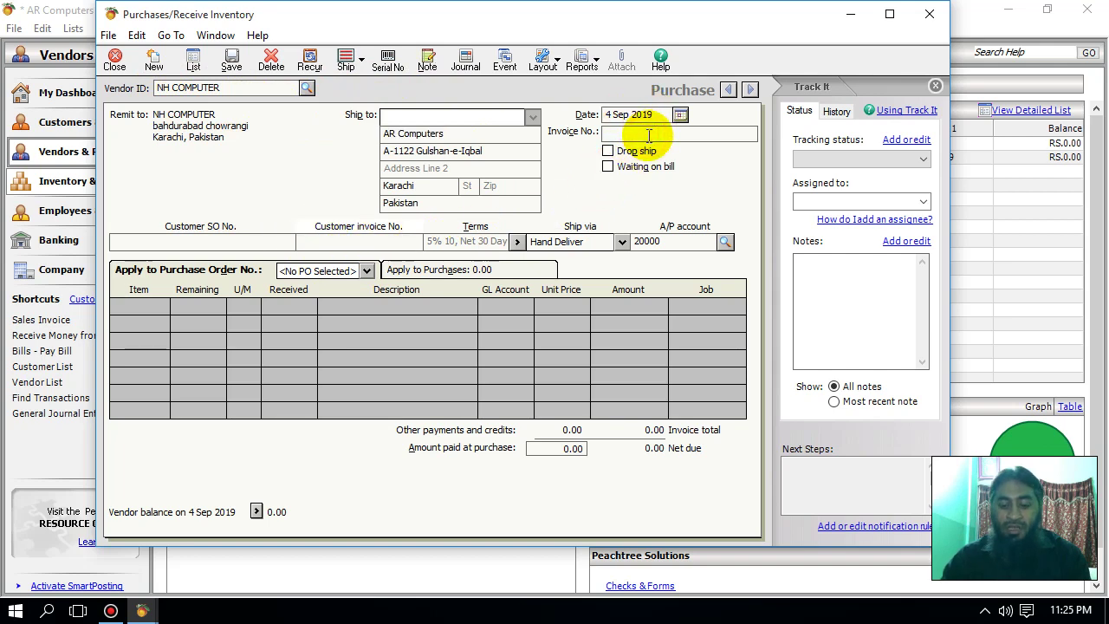
pyautogui.write('1')
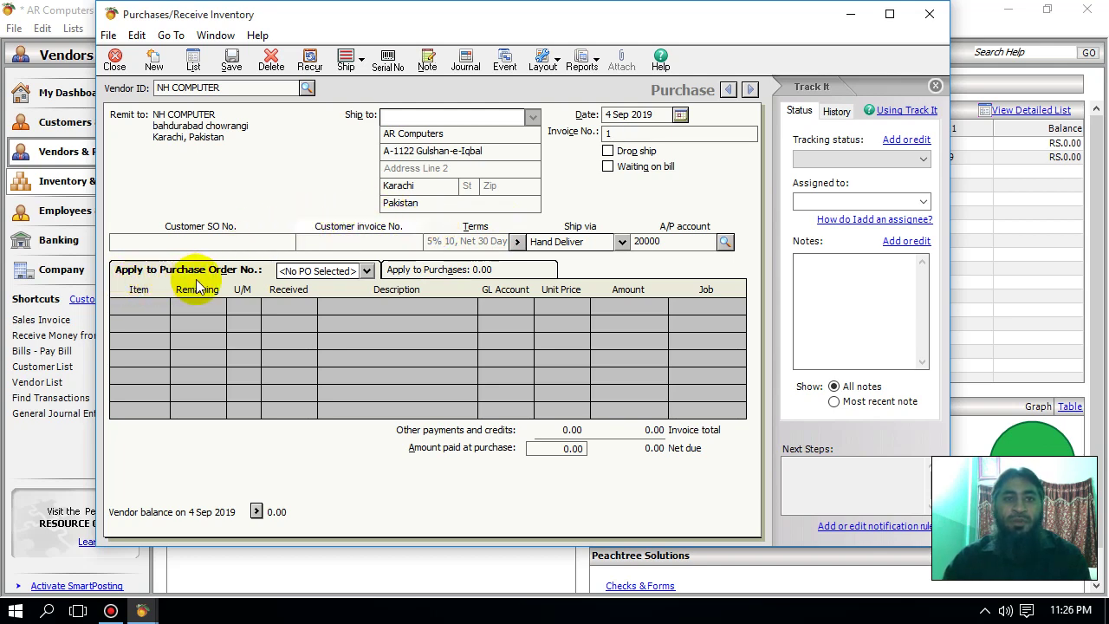
# Apply the bill to the vendor's first listed purchase order, receive 80 pieces of USB, and save it
pyautogui.click(368, 272)
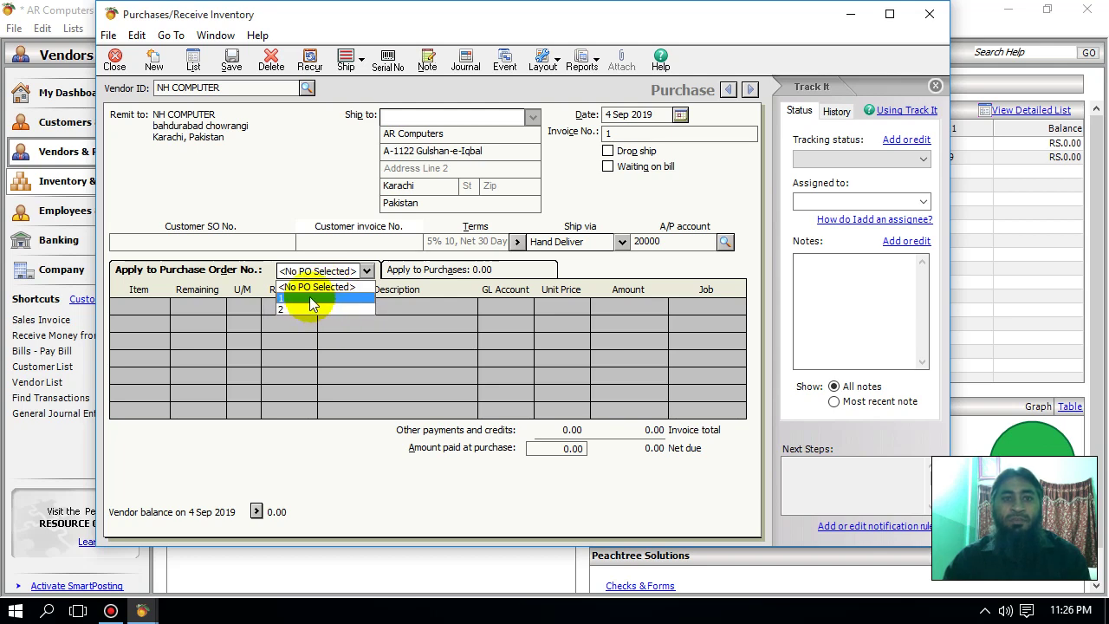
pyautogui.click(312, 299)
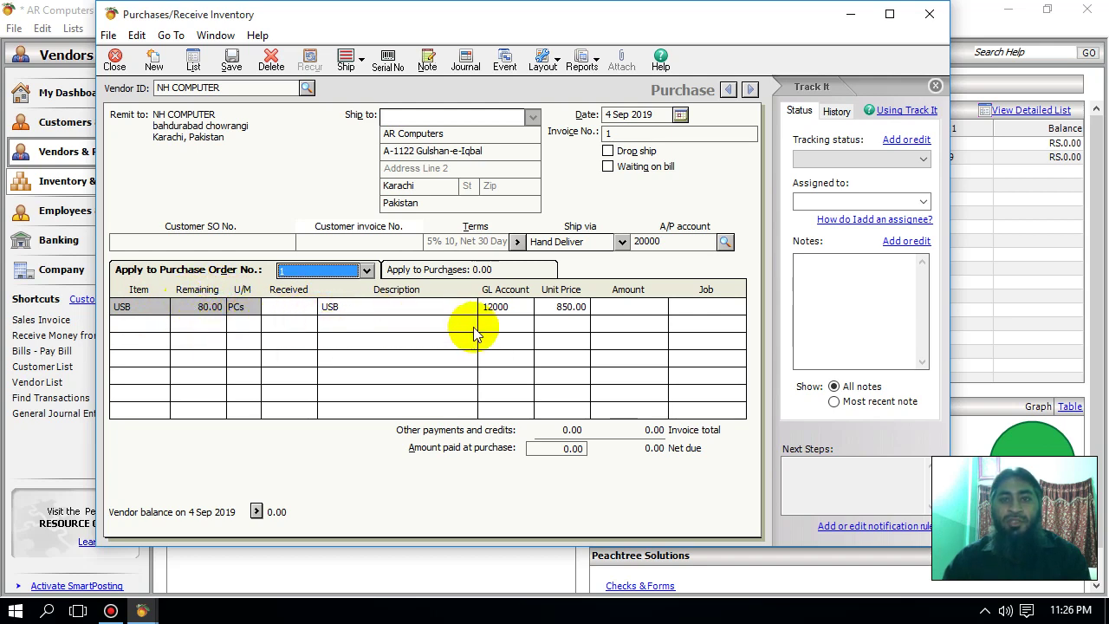
pyautogui.click(292, 309)
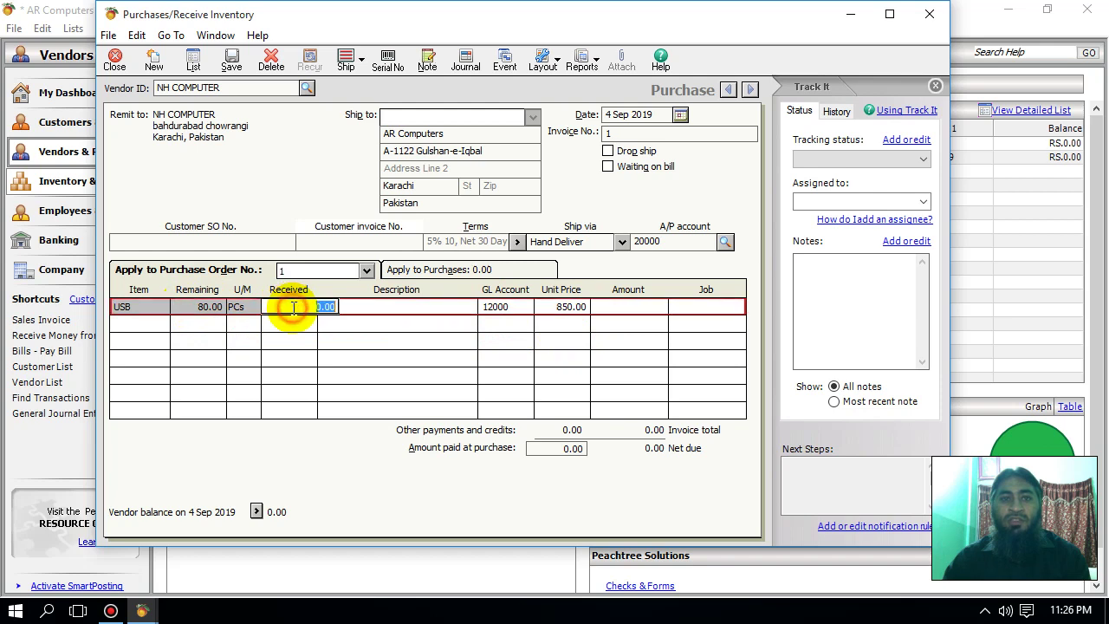
pyautogui.write('8')
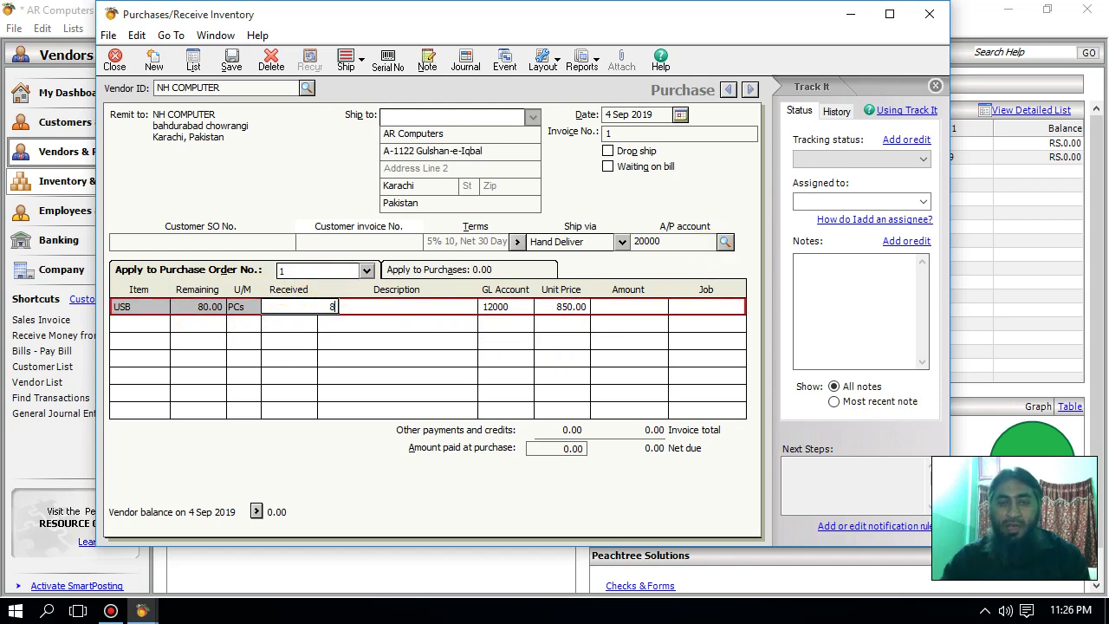
pyautogui.write('0')
pyautogui.click(643, 307)
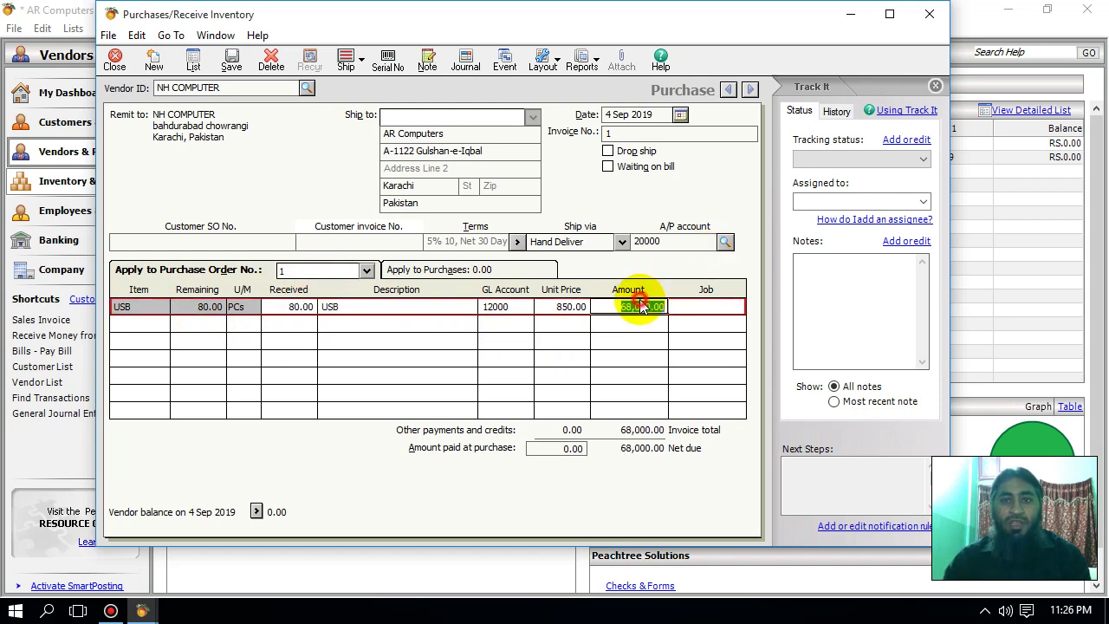
pyautogui.click(232, 65)
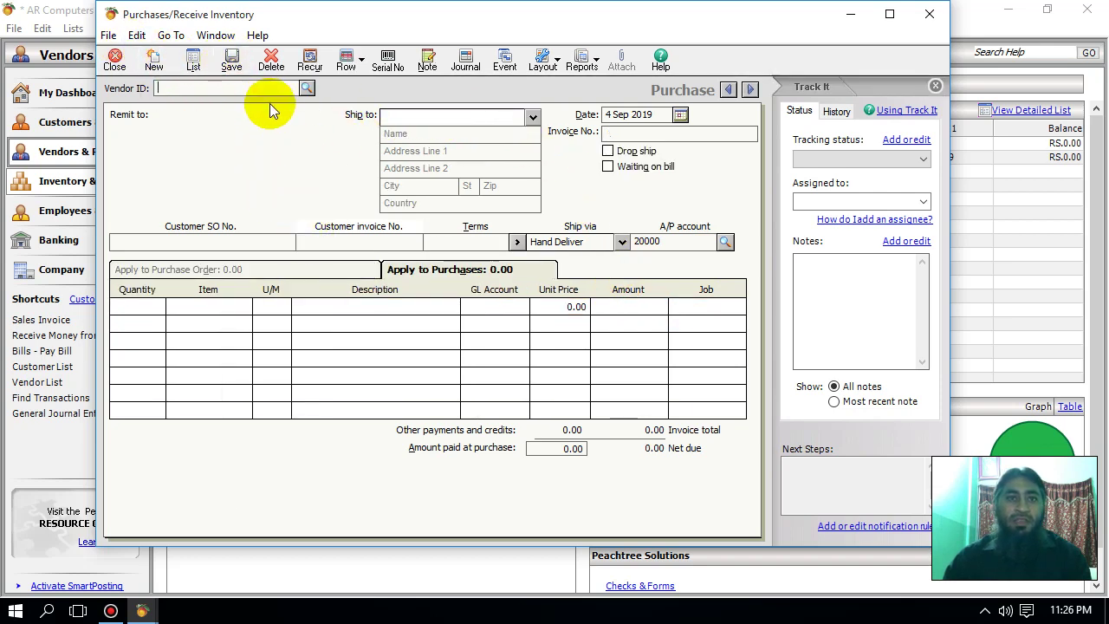
# Enter another bill for NH COMPUTER against its open purchase order, receiving 10 pieces of CPU-9020
pyautogui.click(306, 88)
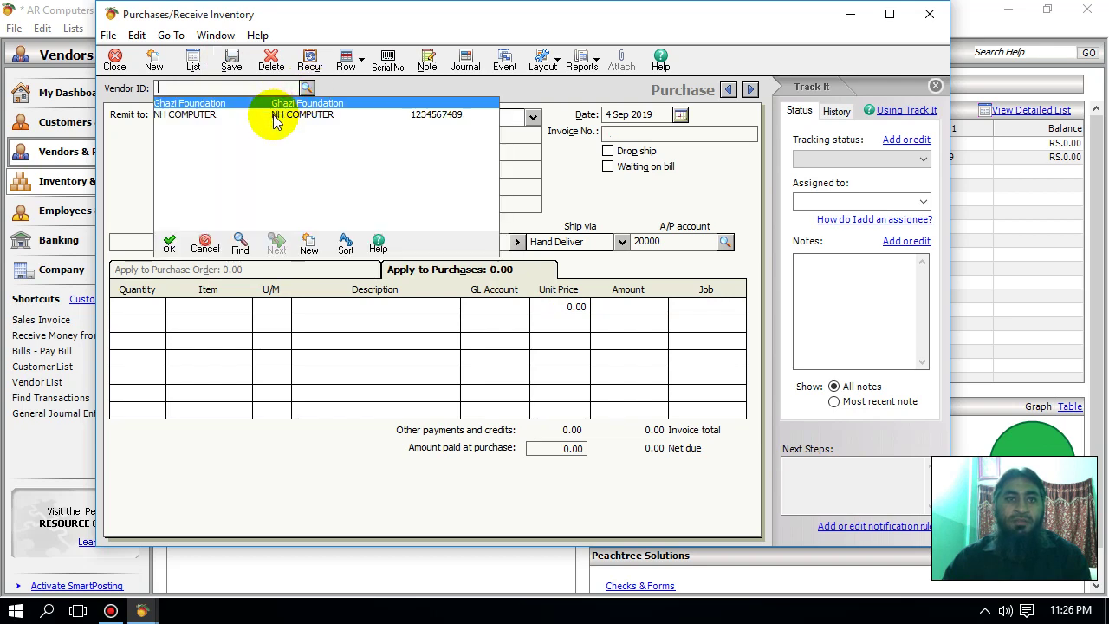
pyautogui.doubleClick(273, 116)
pyautogui.click(367, 270)
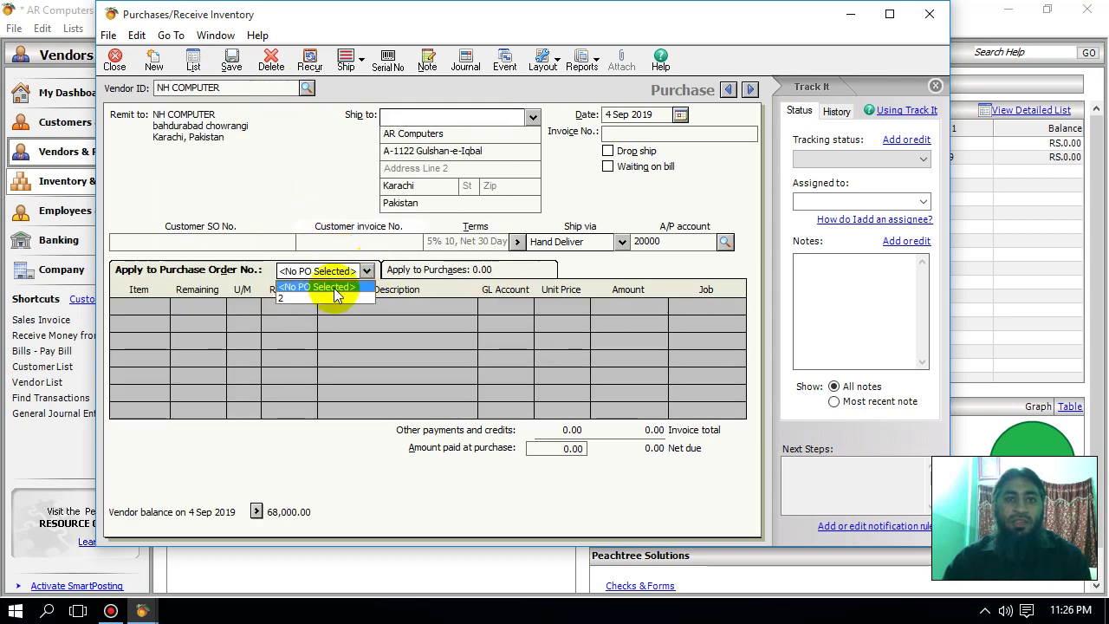
pyautogui.click(337, 298)
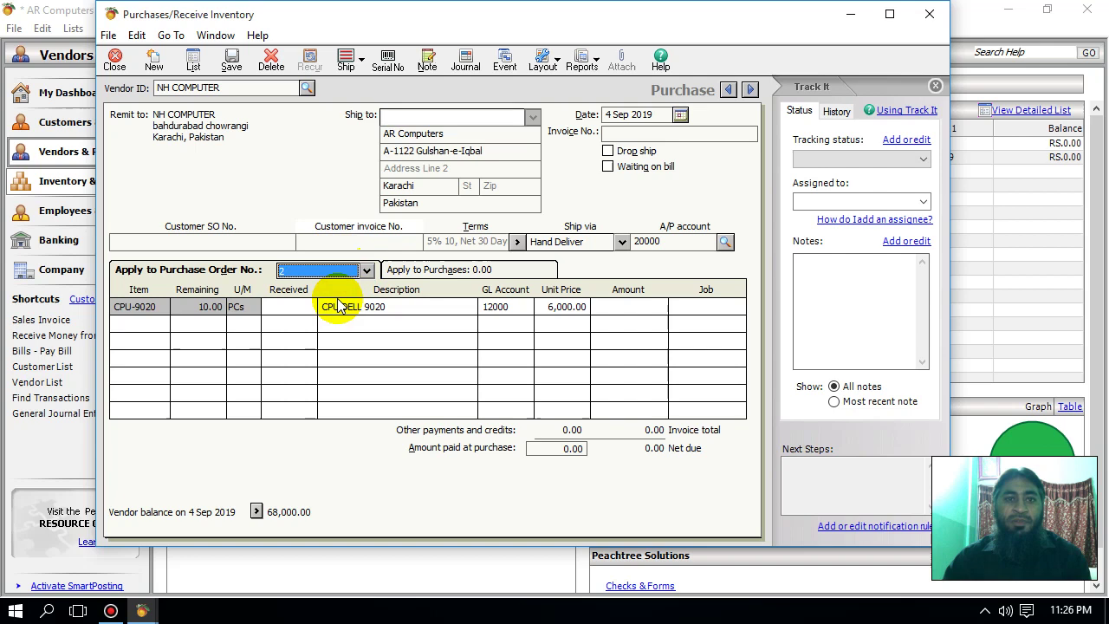
pyautogui.click(279, 305)
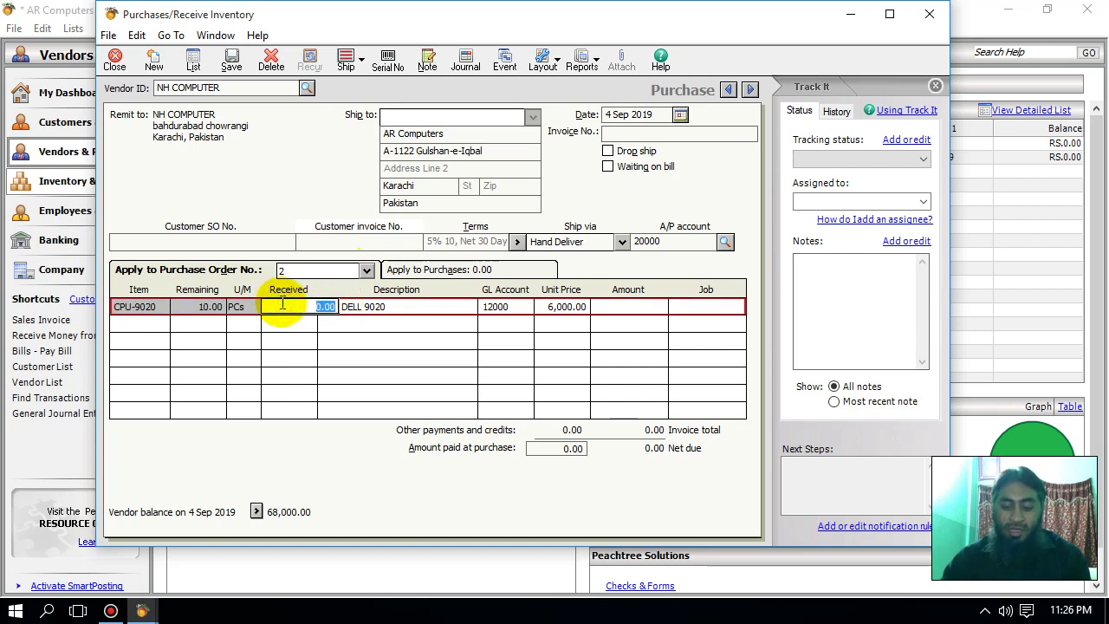
pyautogui.write('10')
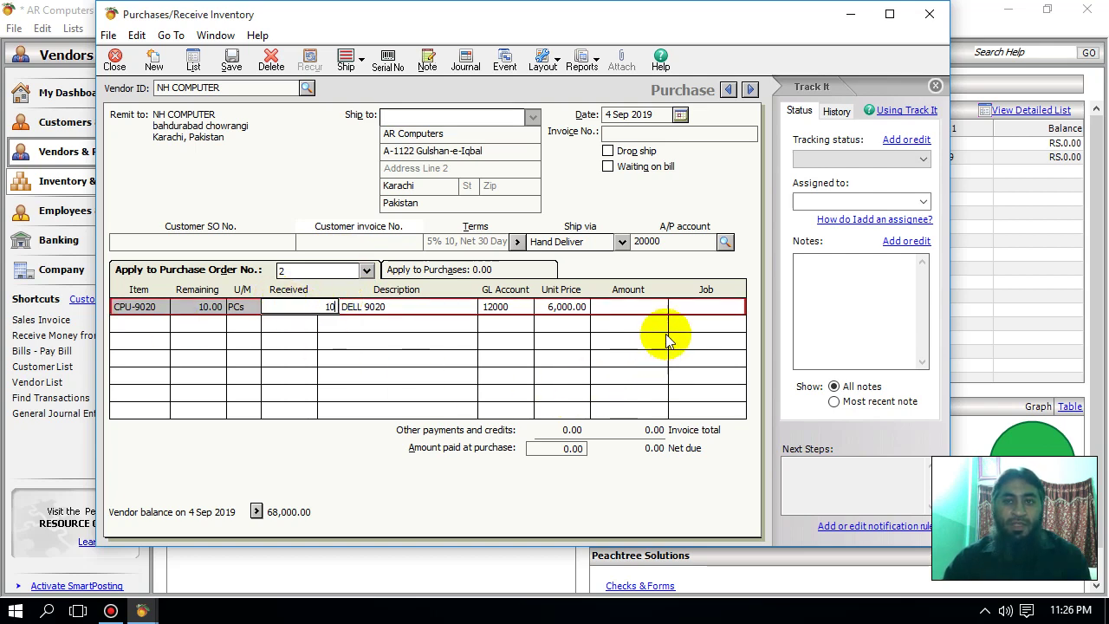
pyautogui.click(628, 306)
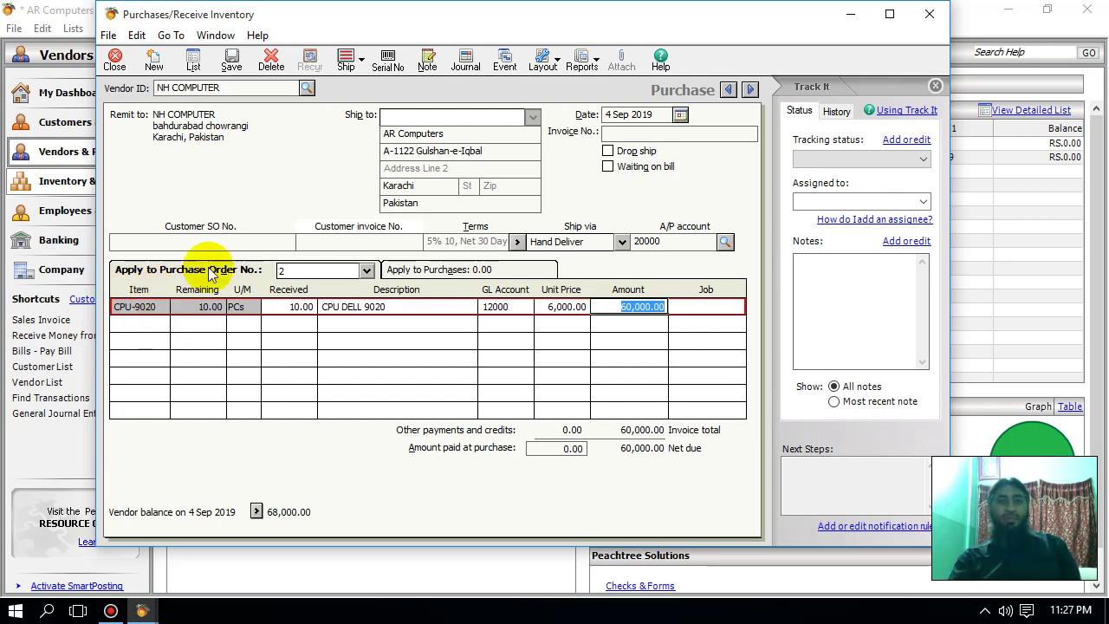
# Add 10 consecutive serial numbers starting at 100001 for the received CPU-9020 units
pyautogui.click(386, 65)
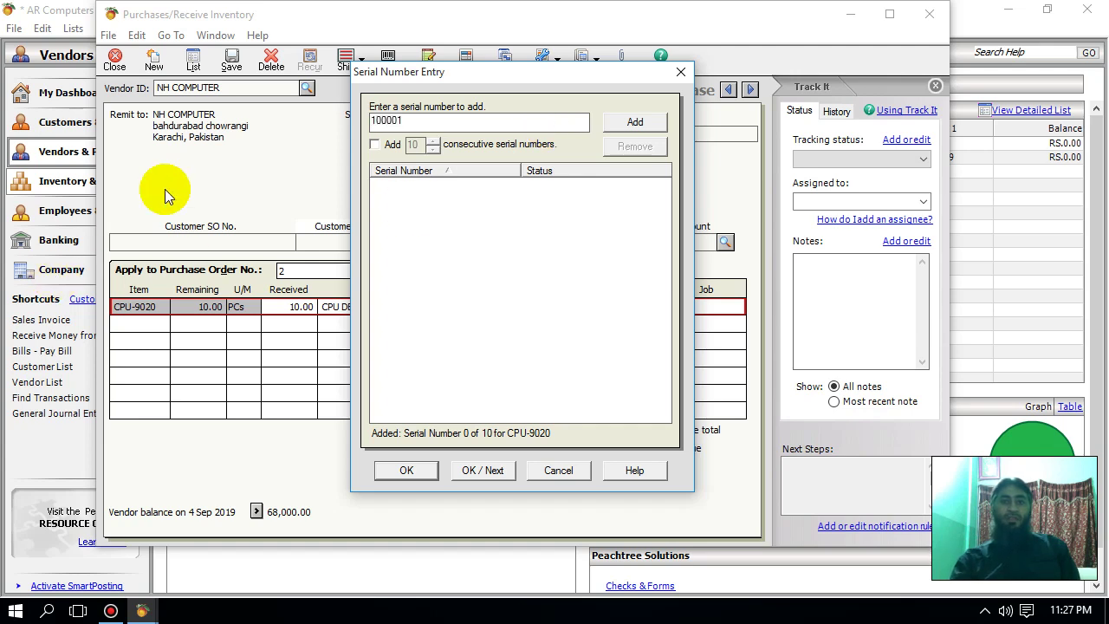
pyautogui.click(374, 144)
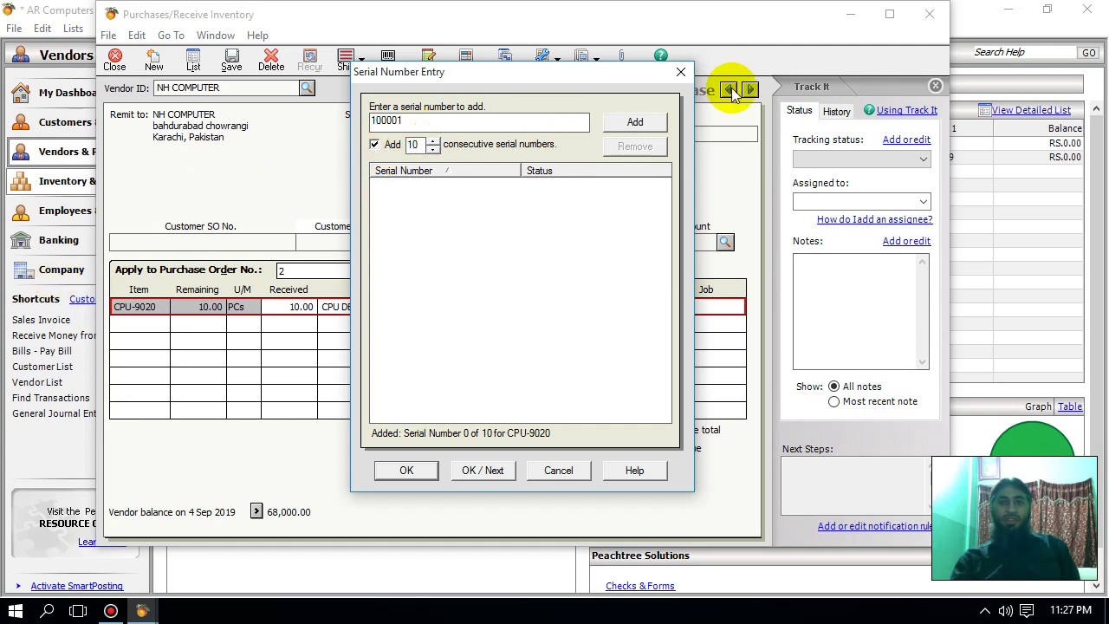
pyautogui.click(666, 123)
pyautogui.click(417, 468)
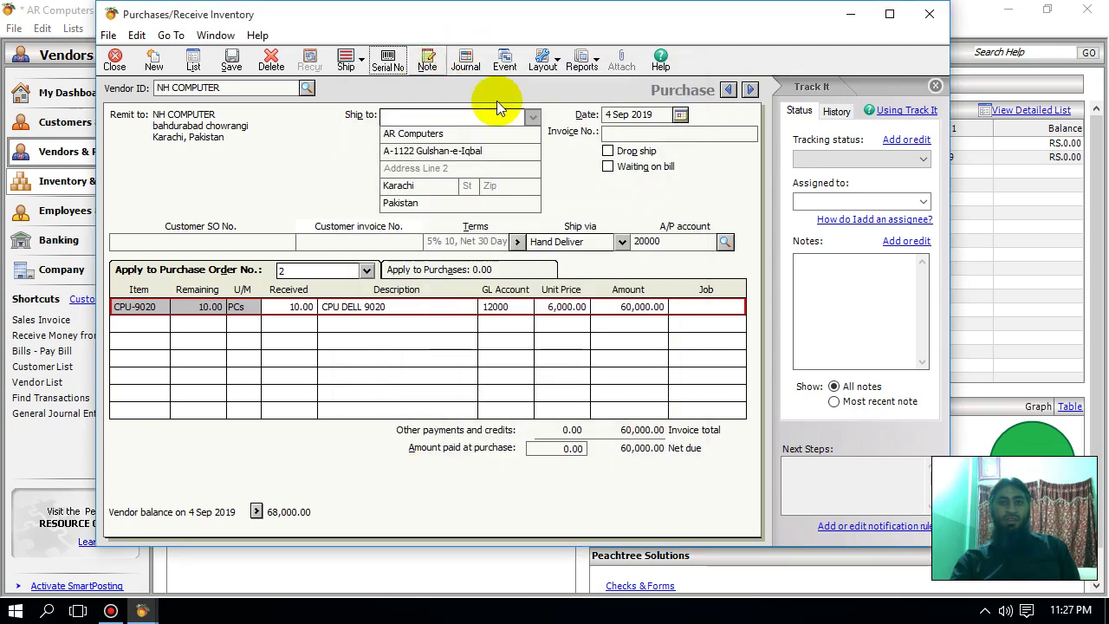
# Set the CPU-9020 bill's invoice number to 2 and save the bill
pyautogui.click(617, 132)
pyautogui.write('2')
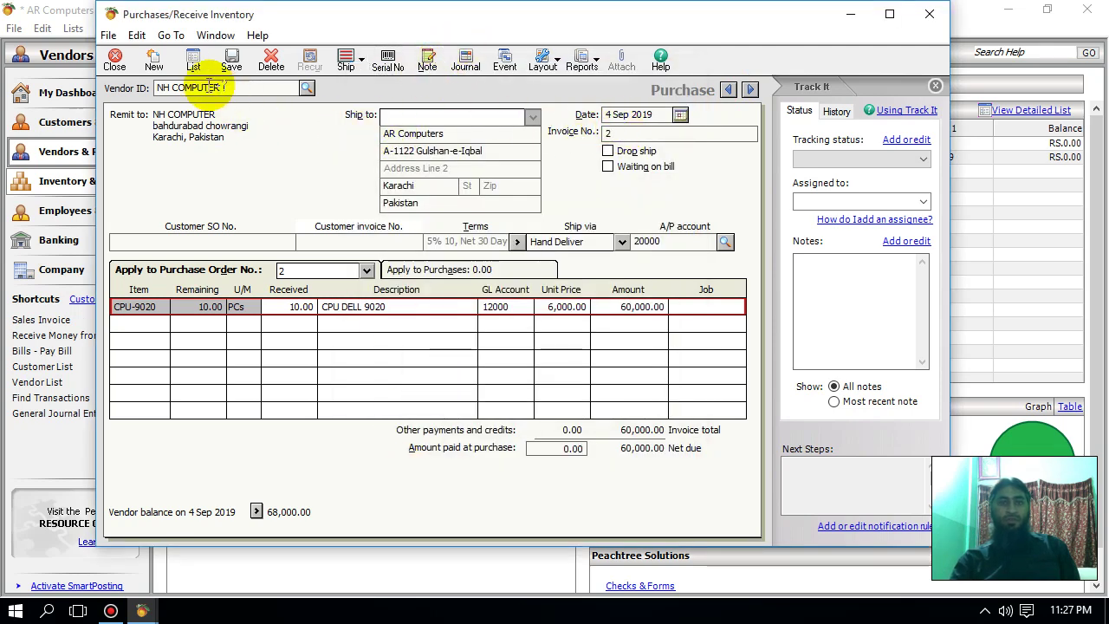
pyautogui.click(233, 66)
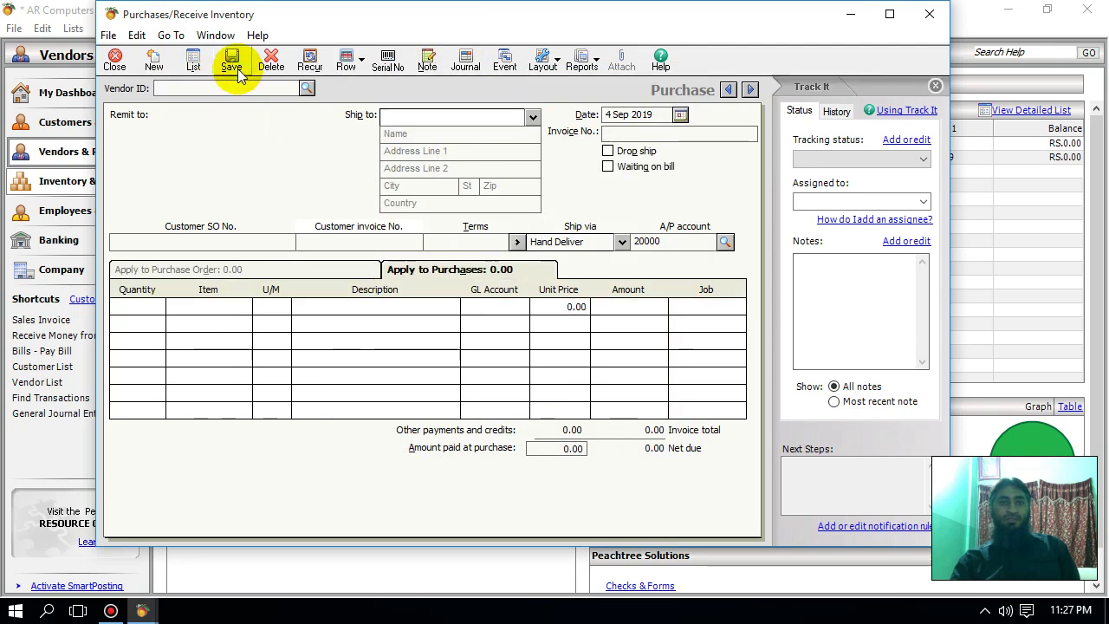
# Begin a bill for vendor Ghazi Foundation with invoice number 3
pyautogui.click(307, 89)
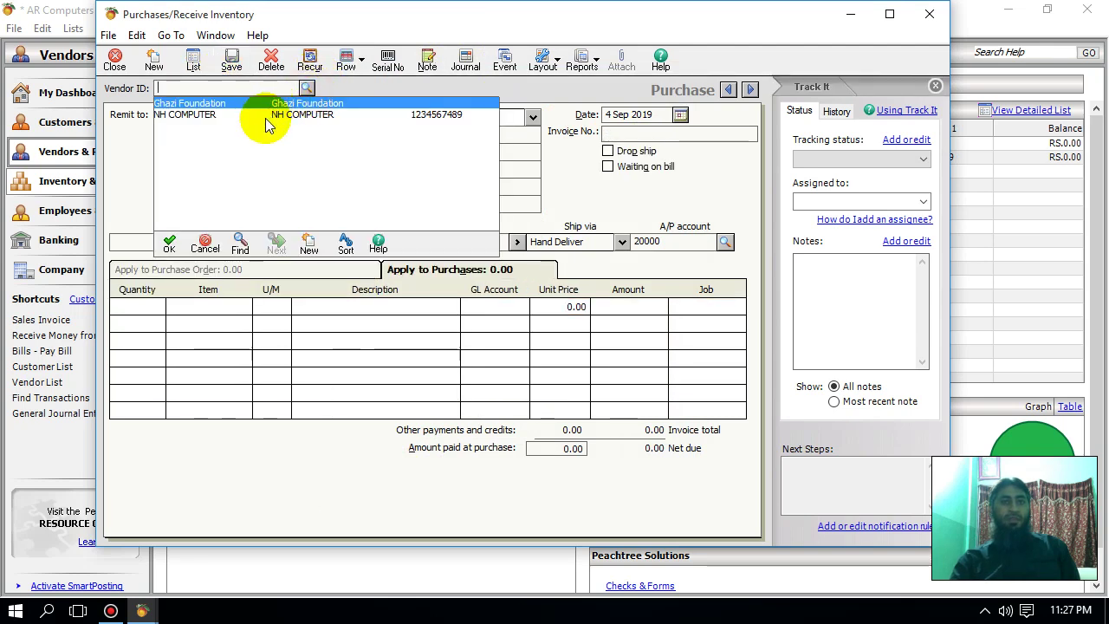
pyautogui.click(260, 102)
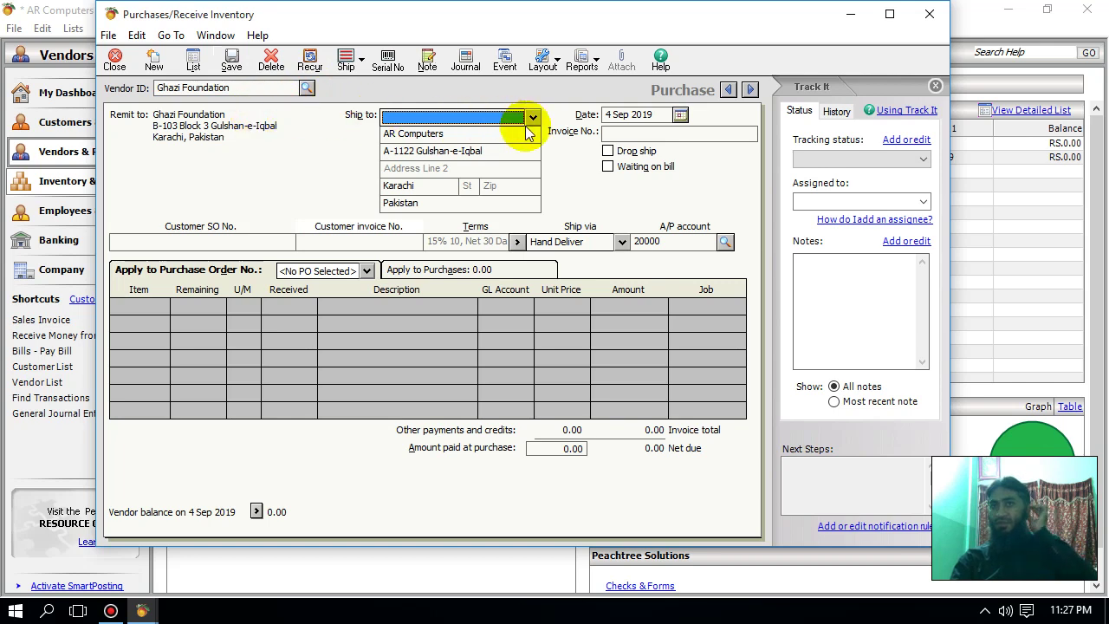
pyautogui.click(626, 132)
pyautogui.write('3')
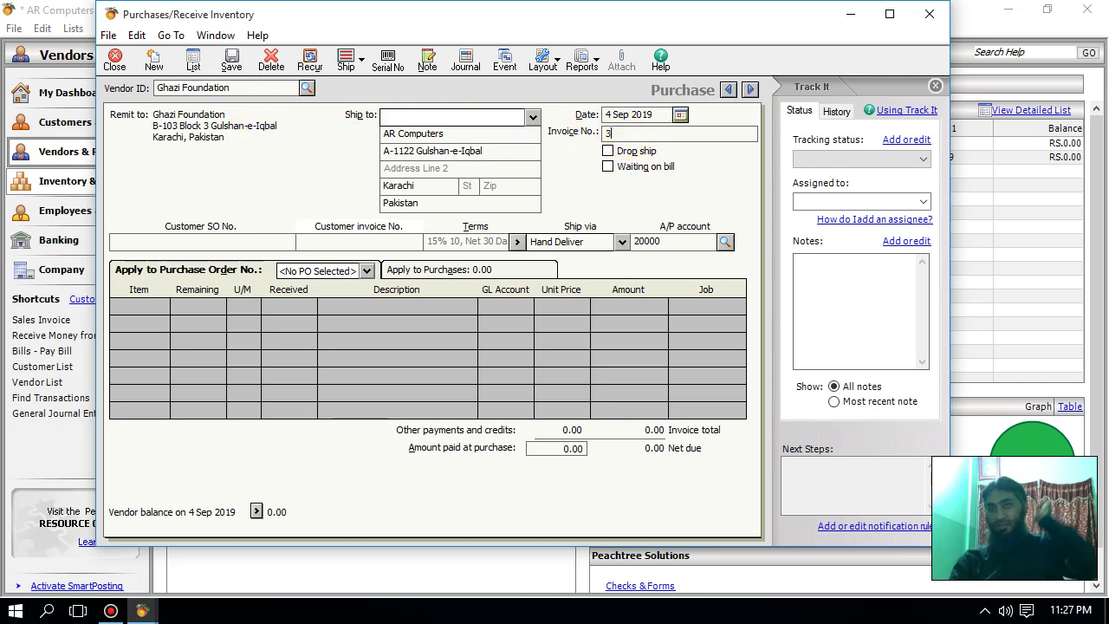
# Apply the bill to Ghazi Foundation's open purchase order, receive 150 pieces of KB-D, and save it
pyautogui.click(353, 279)
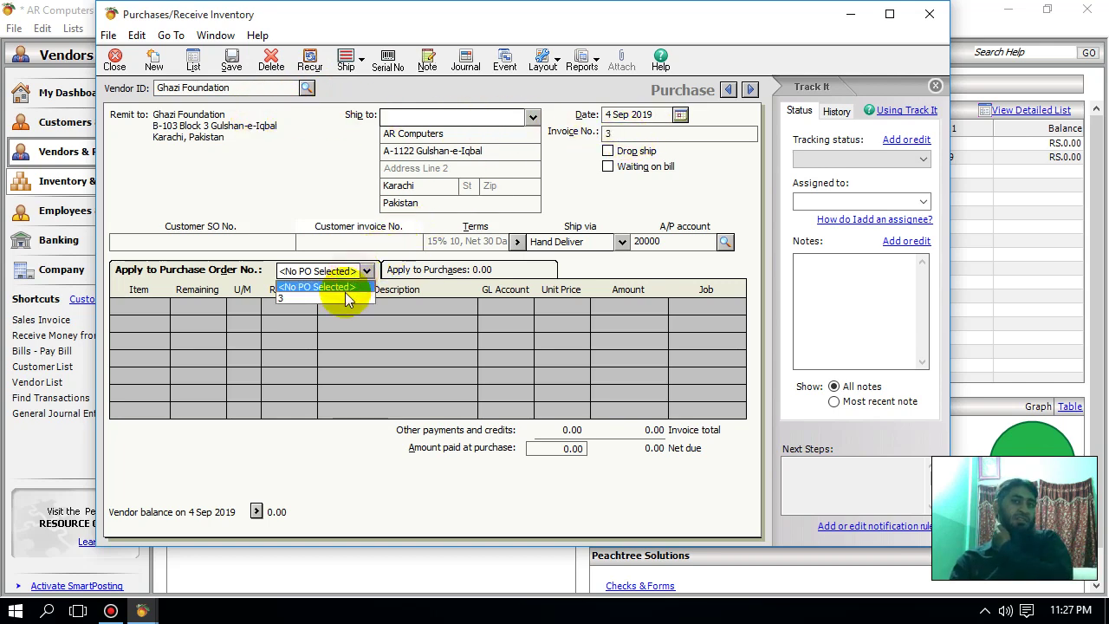
pyautogui.click(345, 295)
pyautogui.click(295, 307)
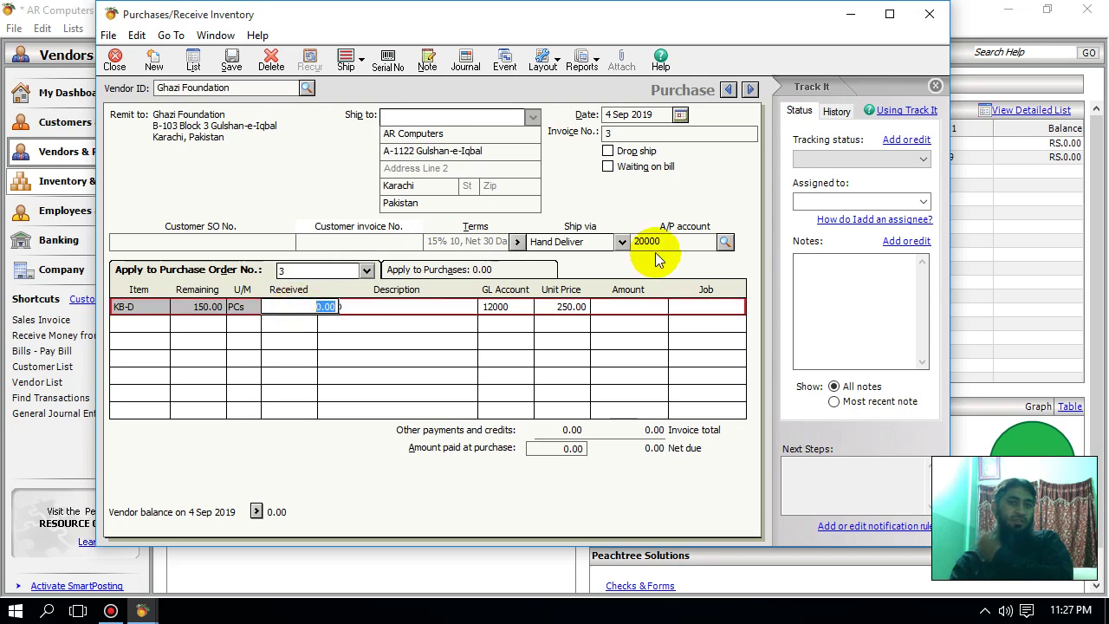
pyautogui.write('150')
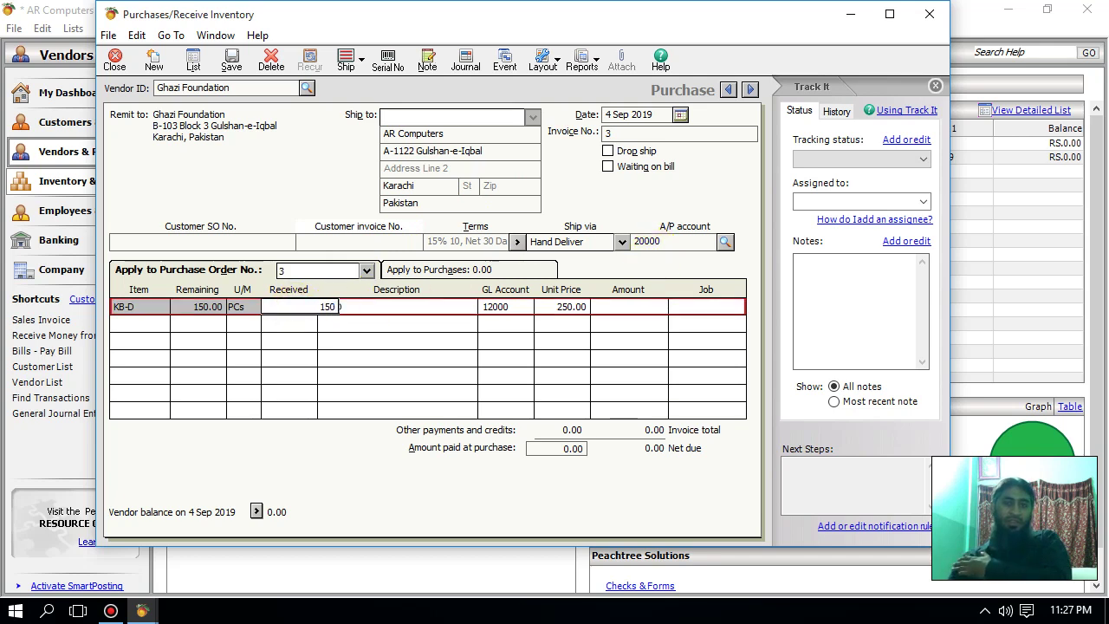
pyautogui.click(554, 305)
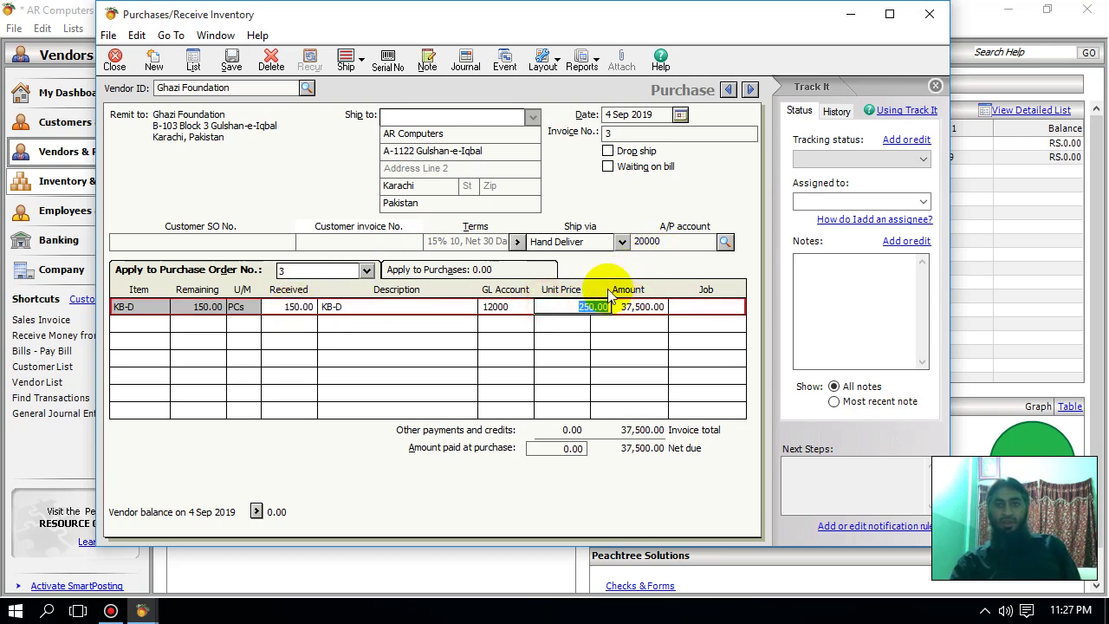
pyautogui.click(229, 67)
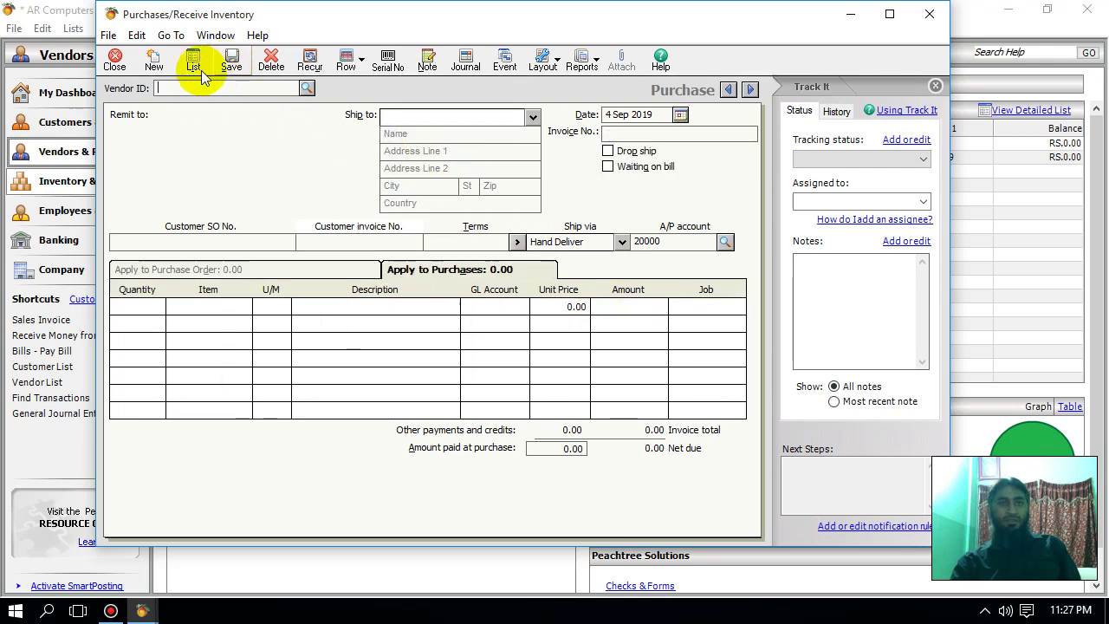
# Close the Purchases/Receive Inventory window and refresh the Vendors & Purchases overview
pyautogui.click(122, 64)
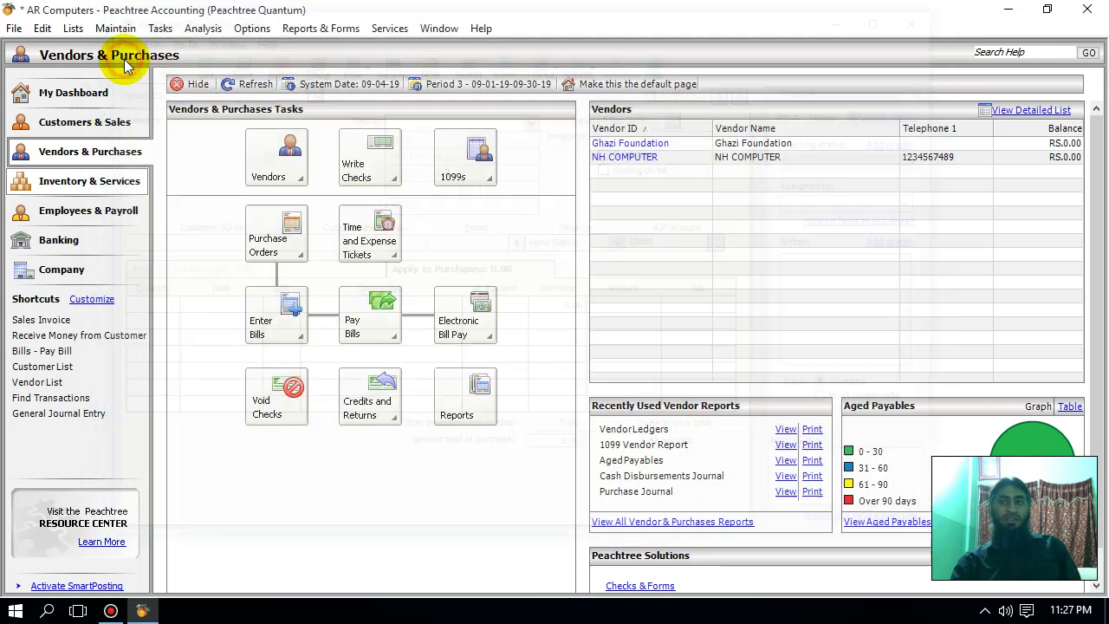
pyautogui.click(251, 86)
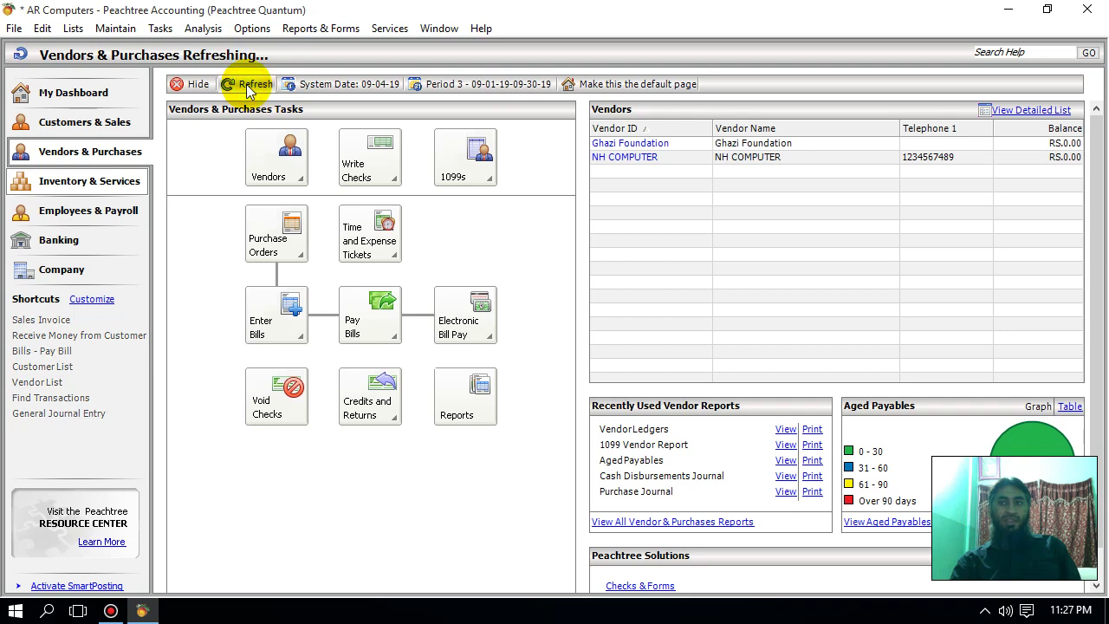